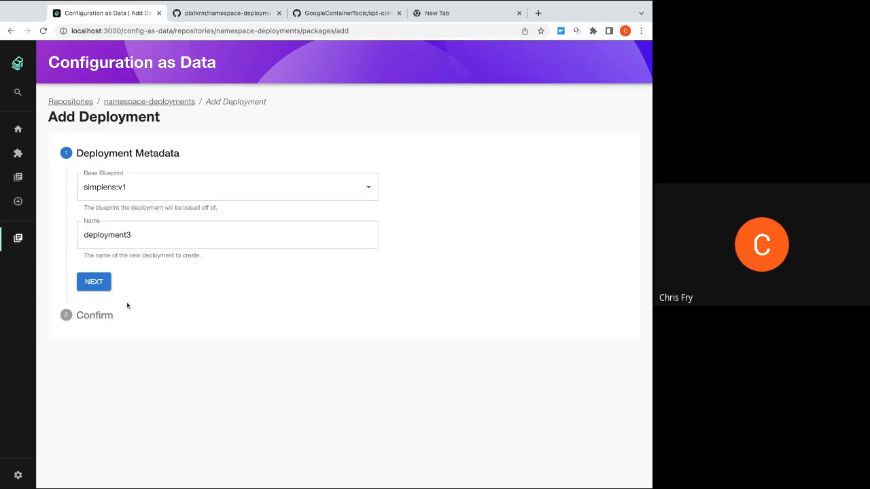
Name the new deployment backend3 and create it in the namespace-deployments repository
click(102, 232)
double_click(106, 236)
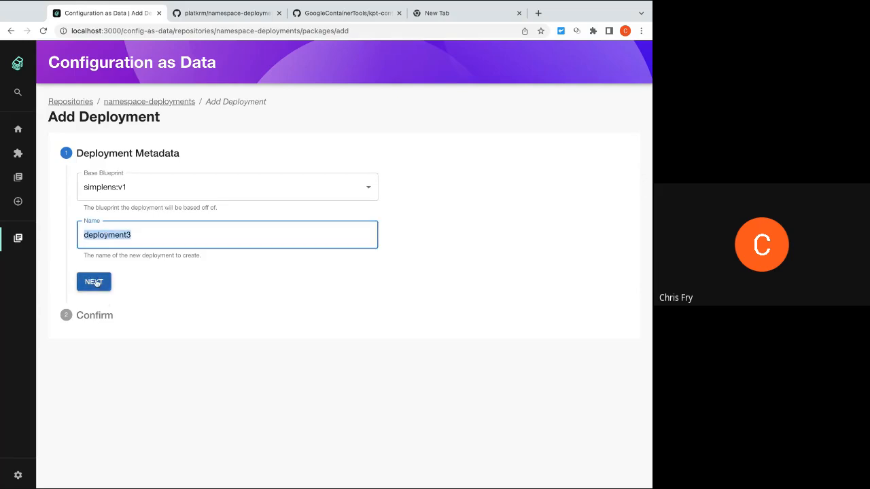
text(bac)
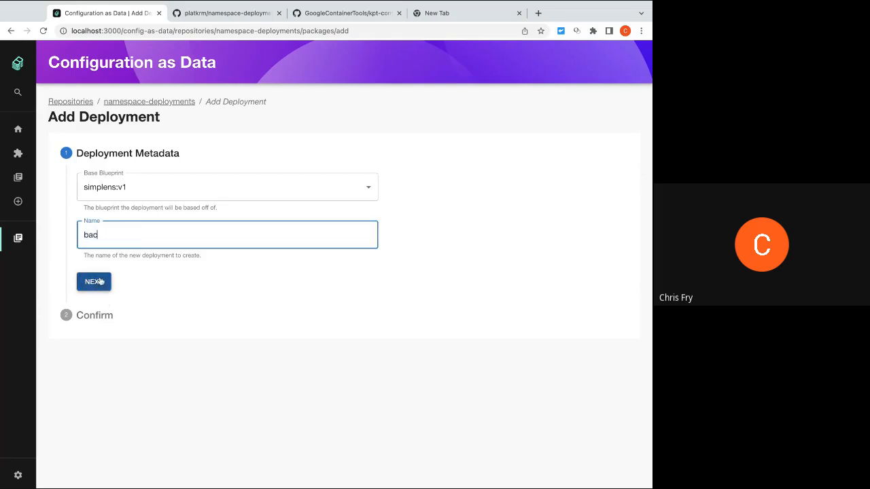
text(kend3)
click(100, 282)
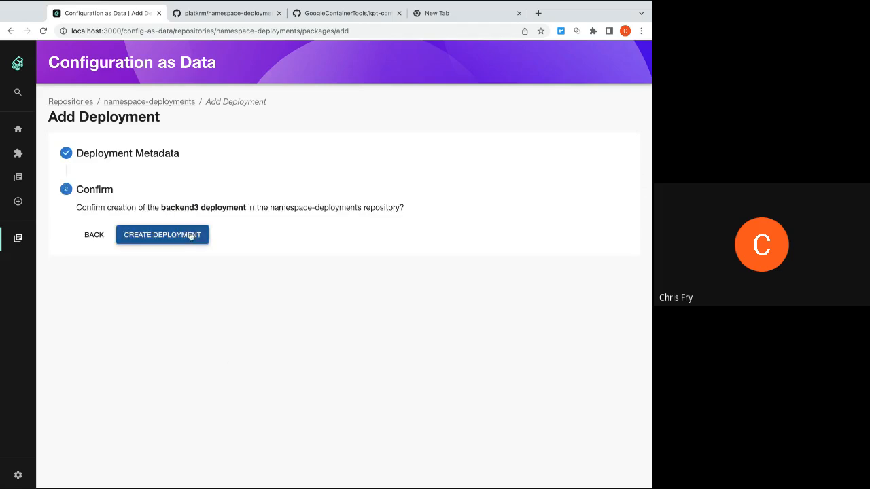
click(191, 236)
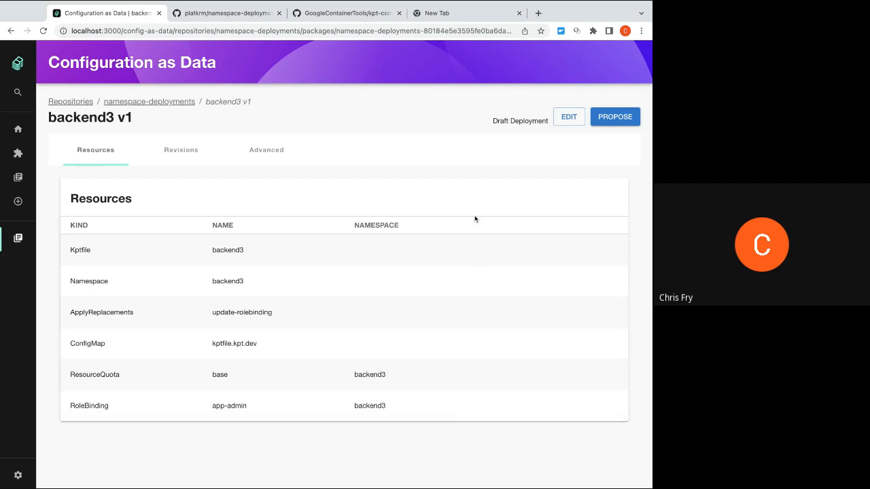
Review the draft deployment's status, its Kptfile details and the resource limits of its base ResourceQuota
drag(494, 121, 508, 121)
click(312, 250)
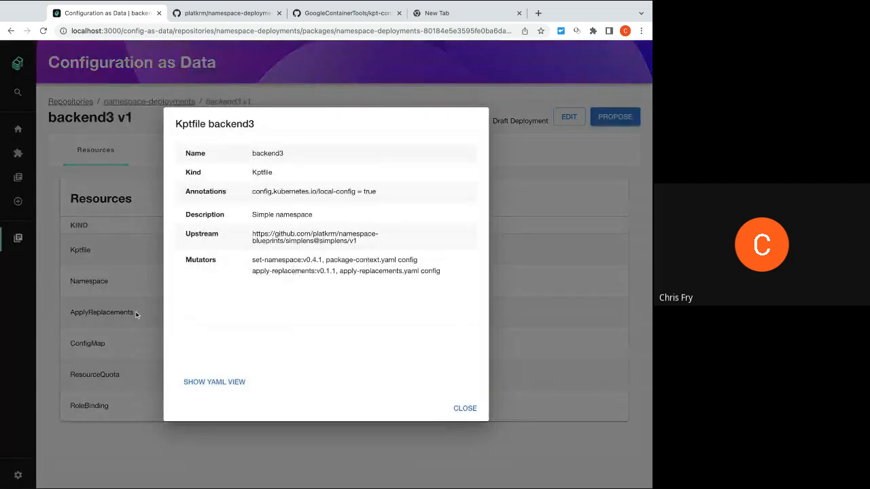
click(139, 340)
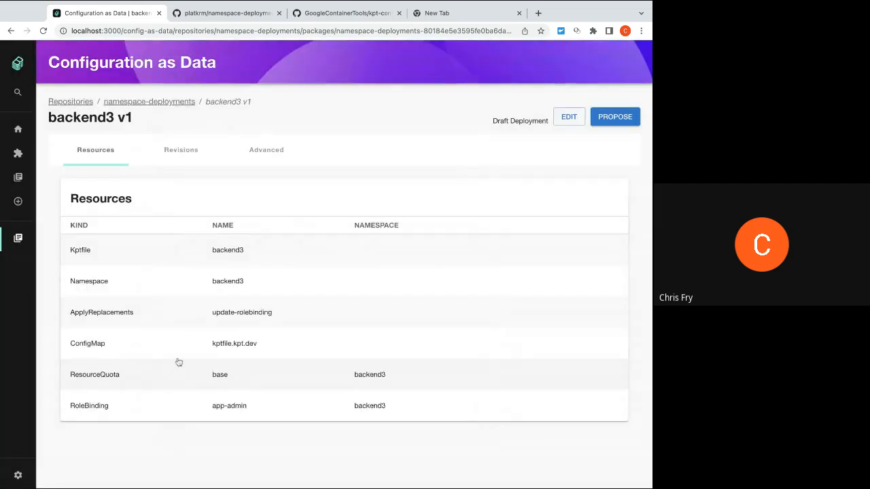
click(145, 378)
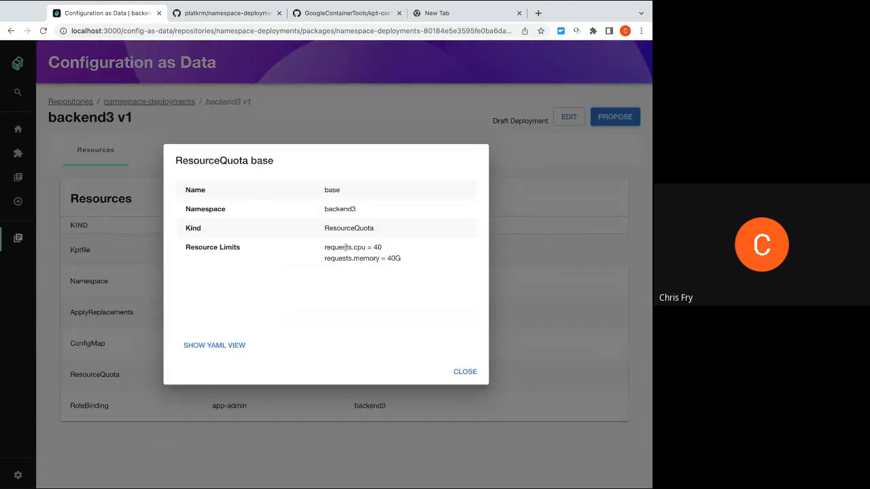
drag(343, 247, 363, 259)
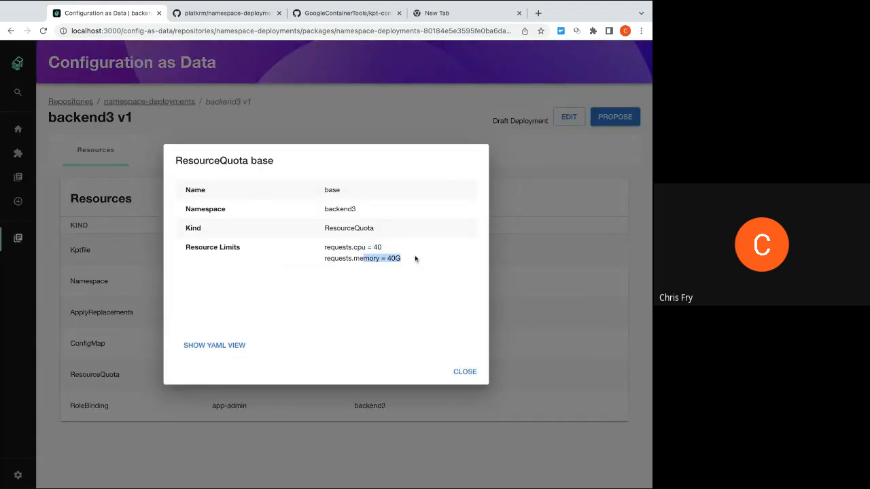
click(462, 372)
Set Max CPU Requests of the base ResourceQuota to -20 and save the edited backend3 v1 deployment
click(566, 118)
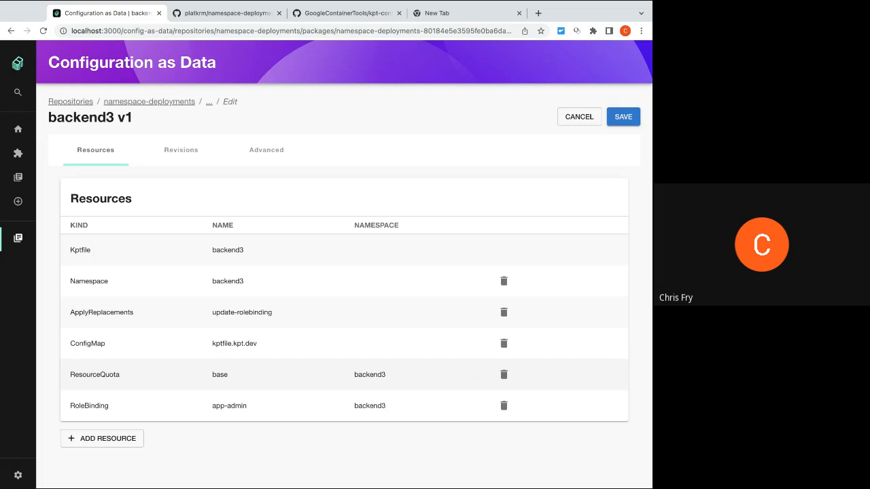
click(224, 374)
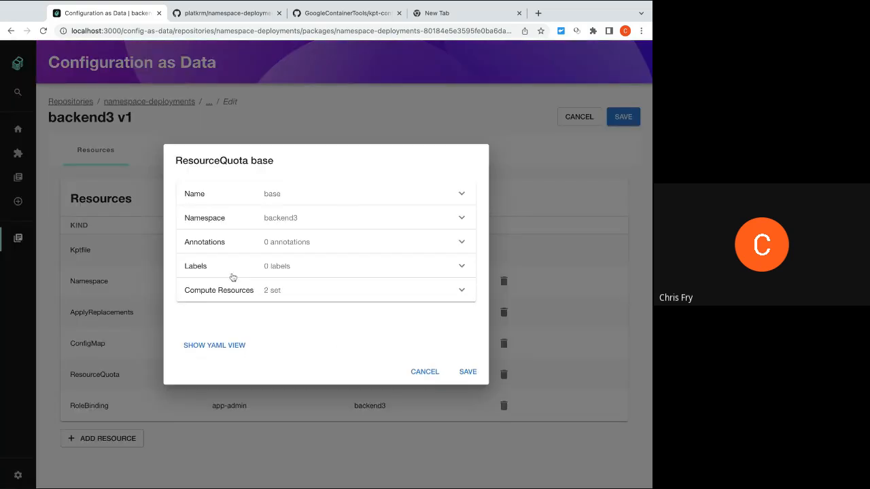
click(238, 290)
scroll(239, 285, down, 2)
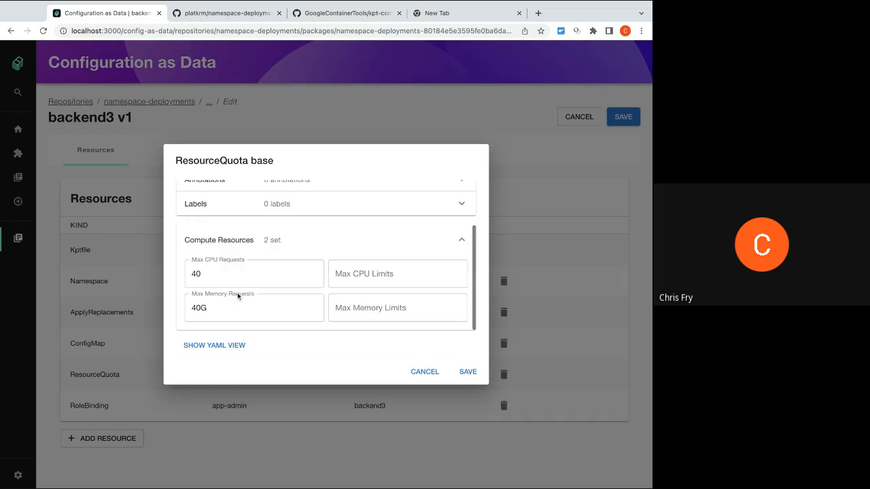
click(239, 271)
double_click(237, 271)
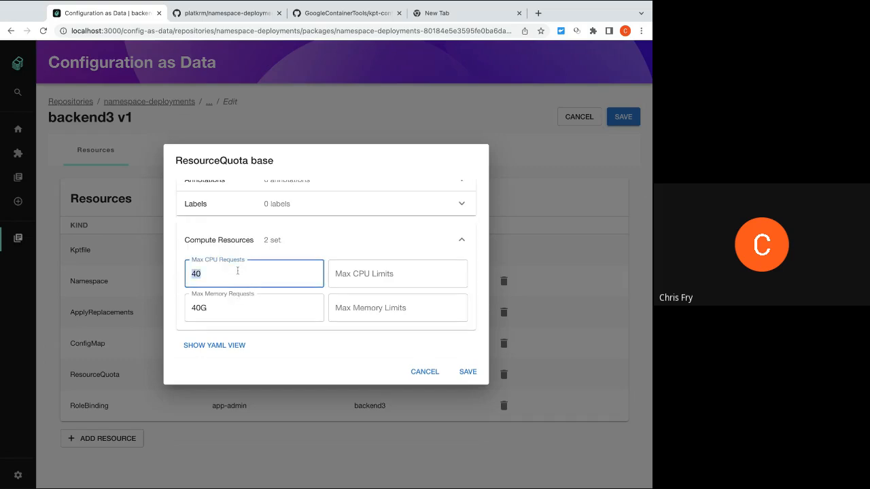
text(-20)
key(Tab)
key(Tab)
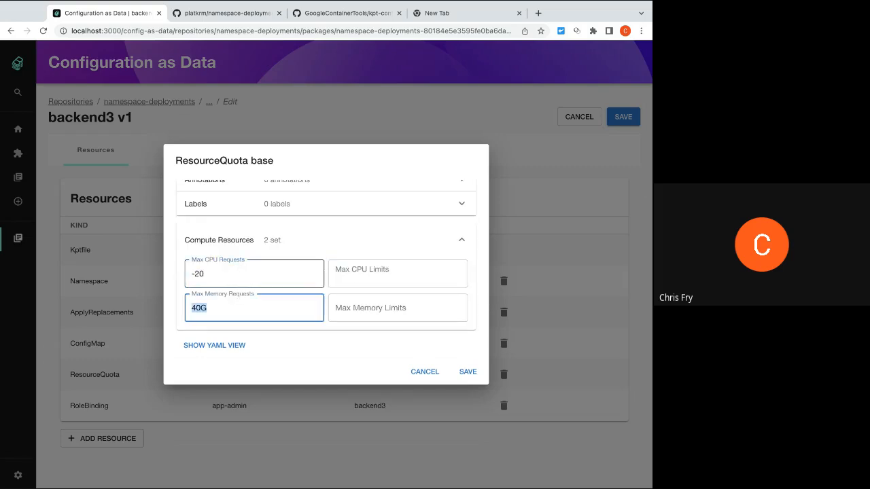
click(465, 375)
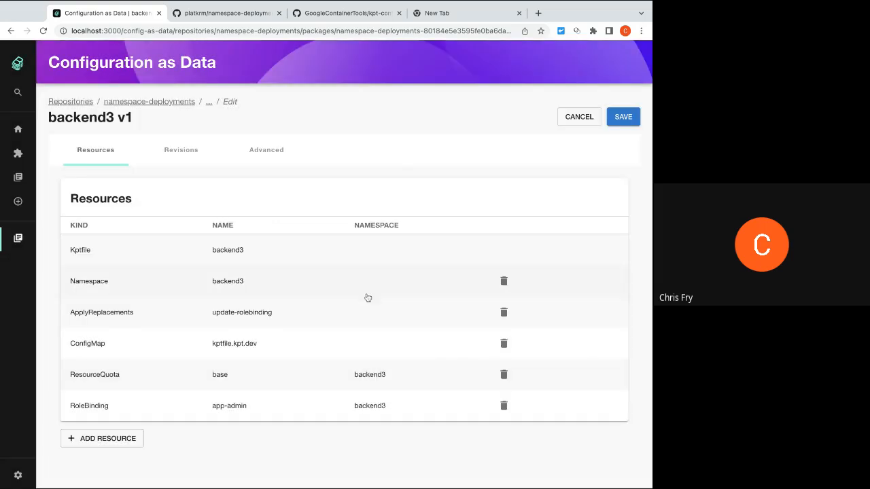
click(611, 113)
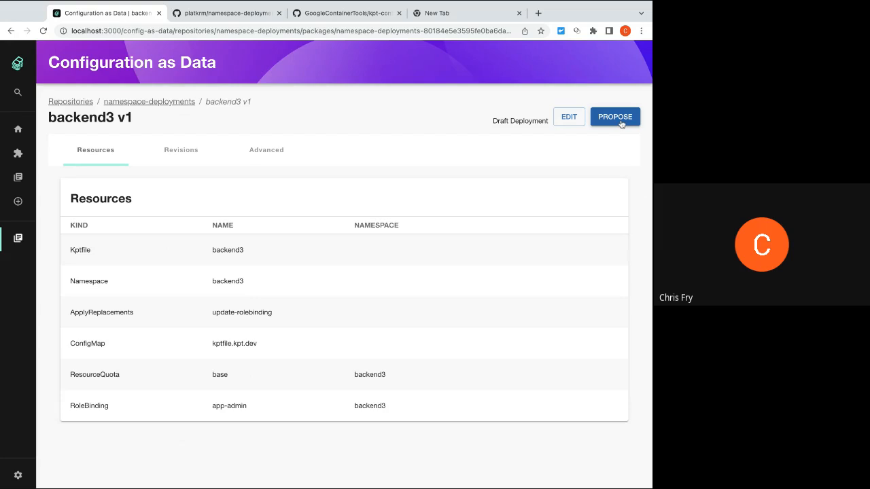
Propose the backend3 v1 deployment and review the CPU limit in its base ResourceQuota
click(615, 117)
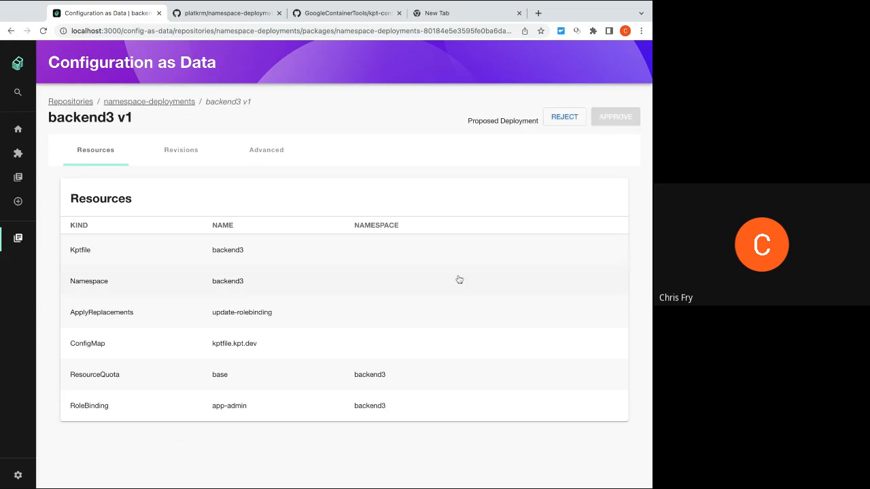
click(282, 382)
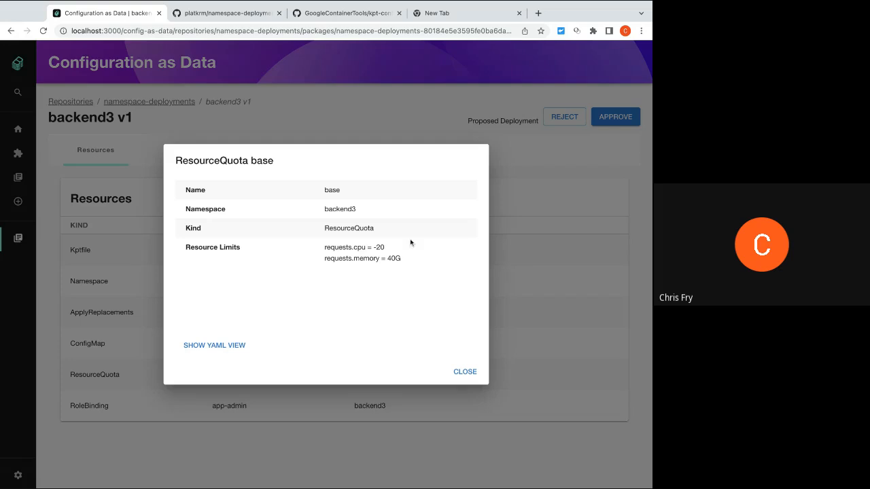
drag(412, 247, 338, 247)
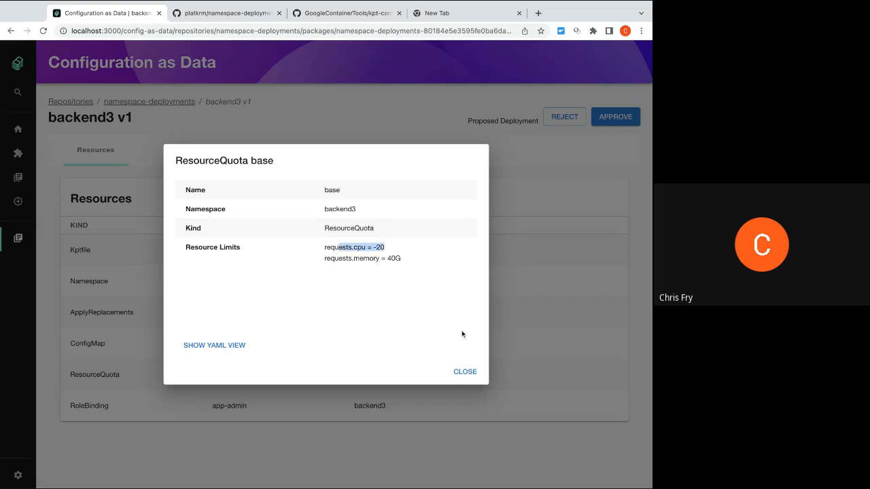
click(466, 371)
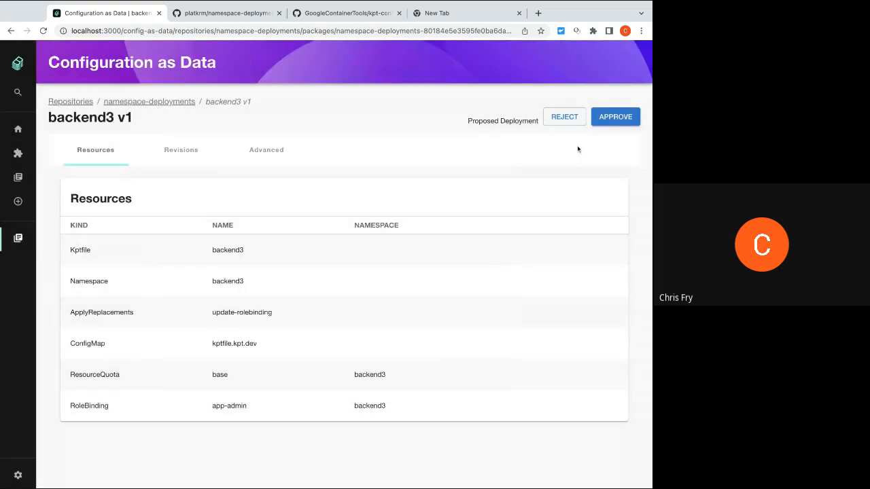
Approve the proposed backend3 v1 deployment and create a sync for it
click(608, 119)
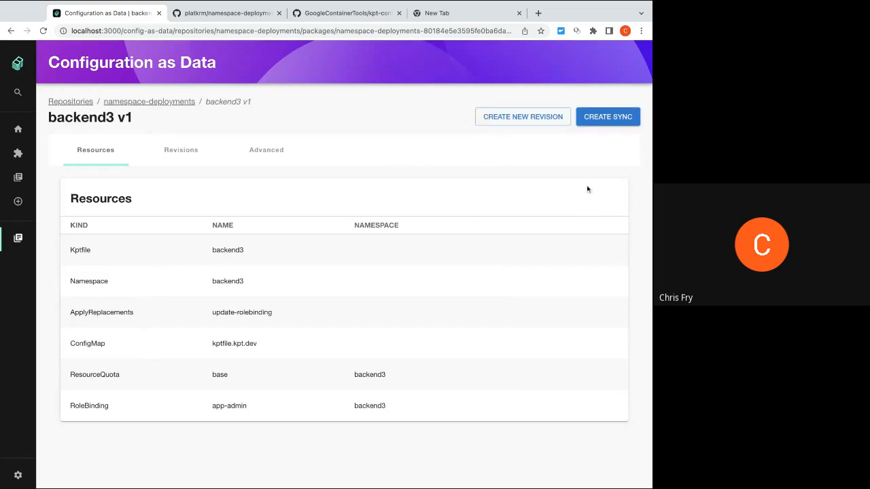
click(613, 117)
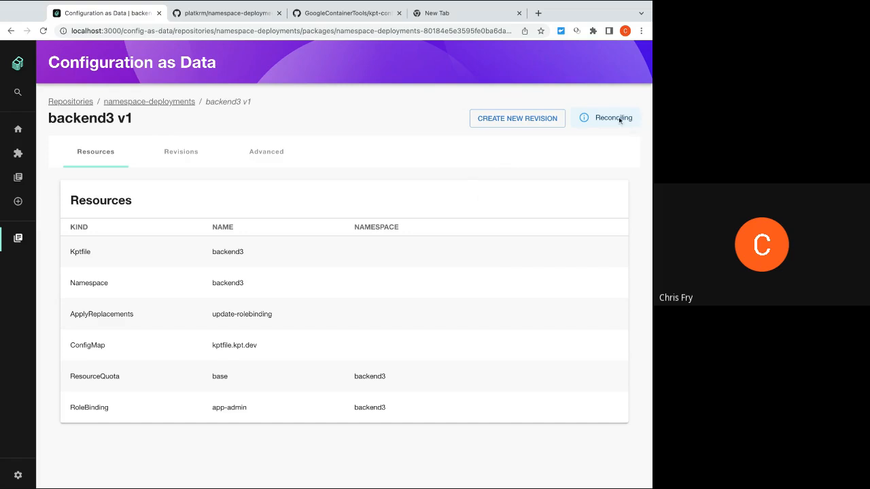
Examine the published deployment's name and version, and check its list of revisions
triple_click(207, 102)
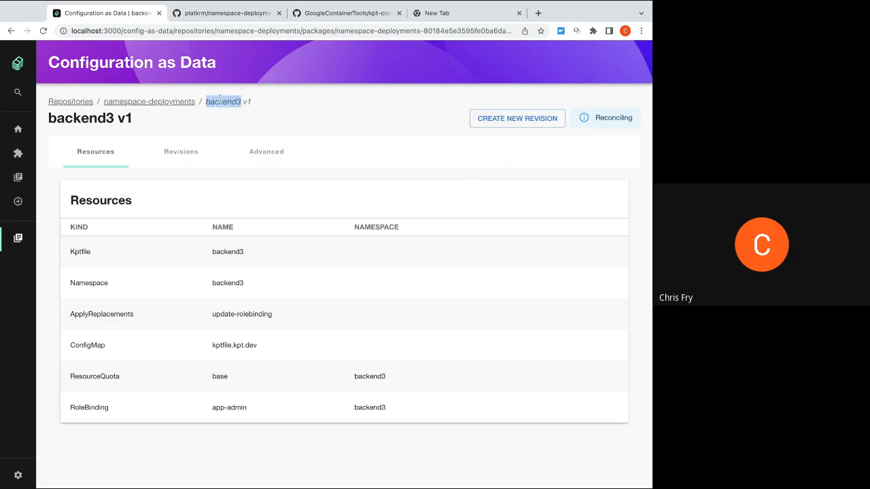
triple_click(70, 117)
click(279, 108)
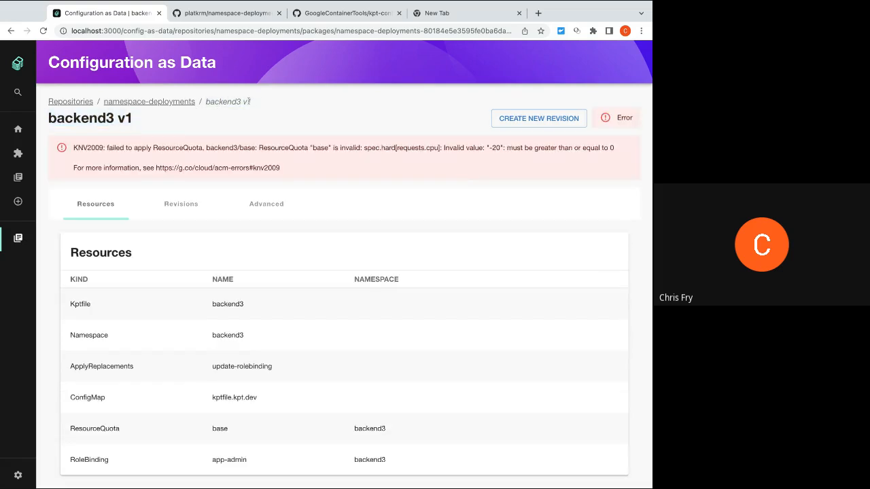
double_click(247, 102)
click(129, 119)
double_click(129, 119)
click(87, 118)
double_click(87, 119)
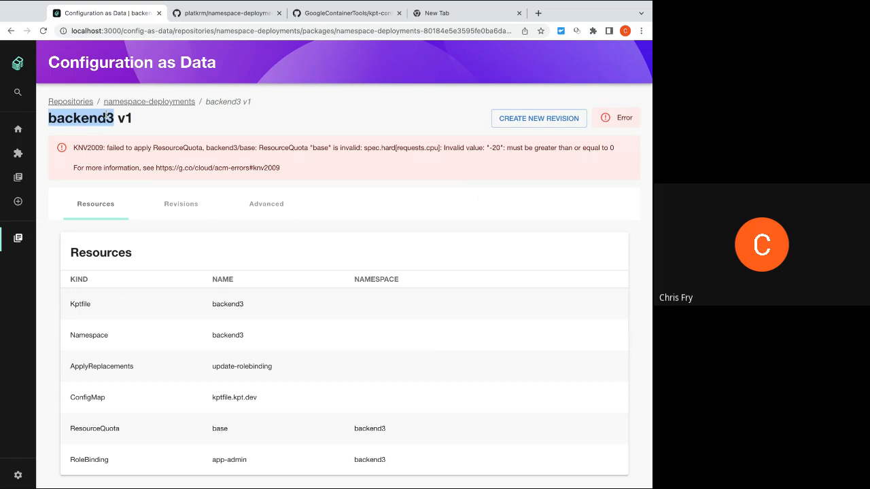
double_click(124, 118)
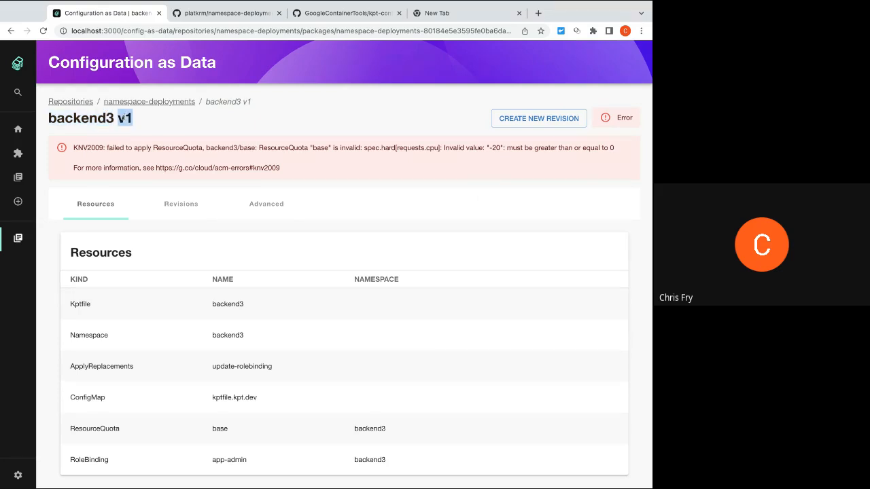
click(245, 102)
double_click(247, 101)
click(182, 205)
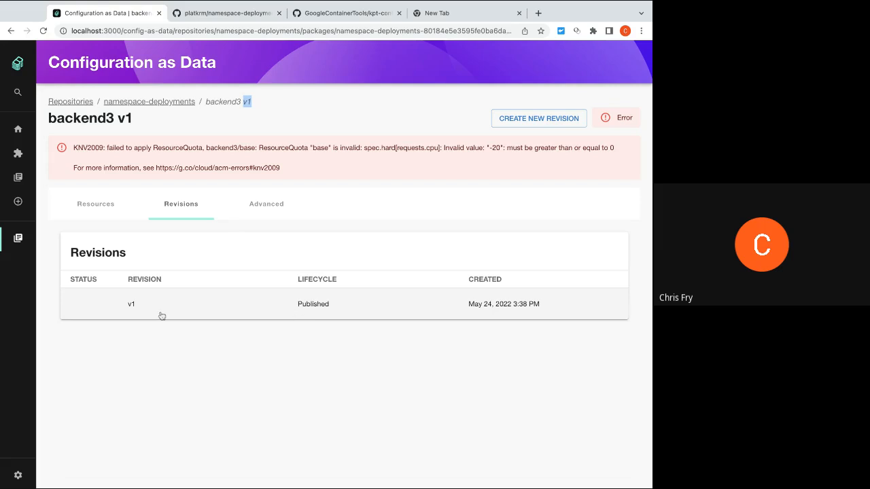
click(102, 204)
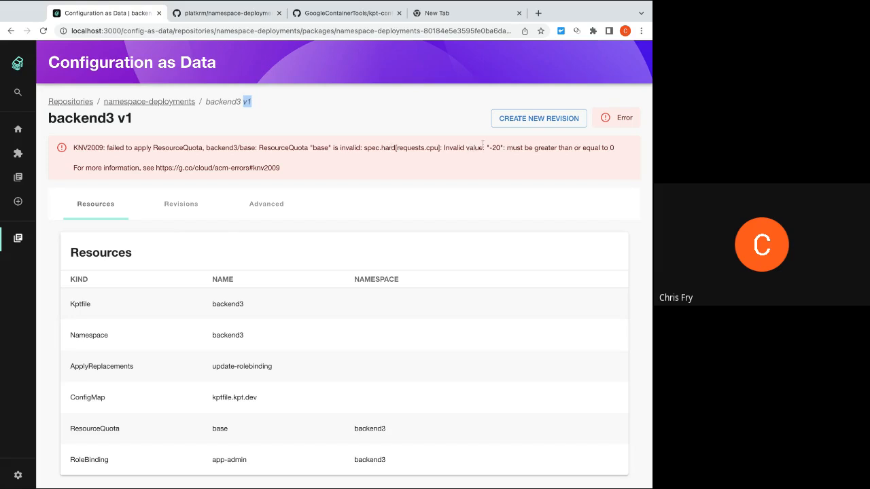
Read the sync error message for the affected resource, field and allowed value range
drag(486, 147, 504, 148)
double_click(176, 148)
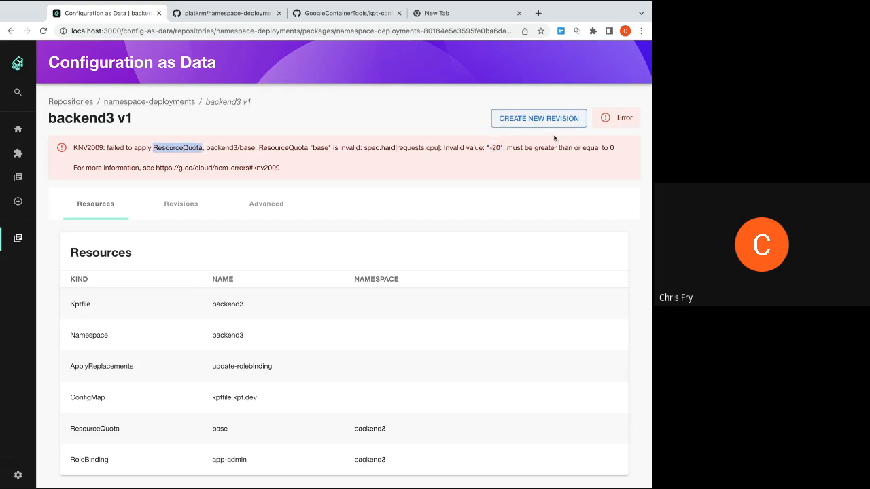
drag(397, 148, 439, 147)
click(526, 148)
drag(525, 148, 617, 149)
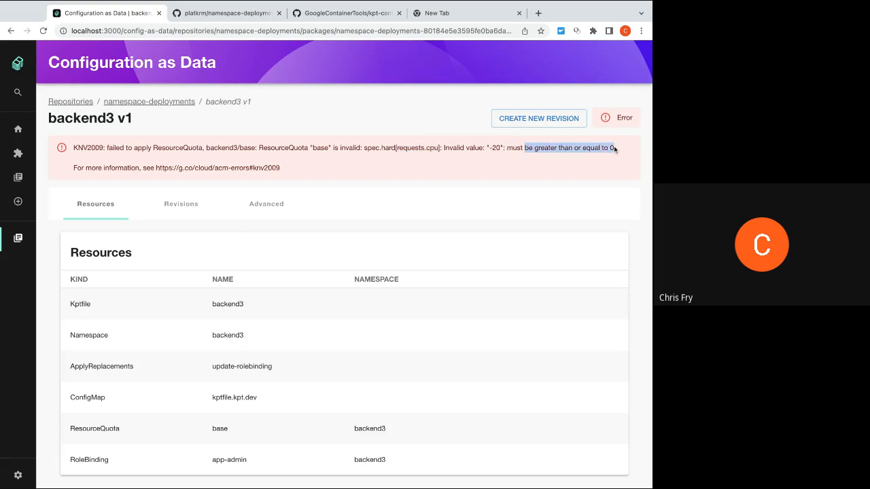
Create a new revision of the backend3 deployment and check its draft status in the revision list
click(530, 124)
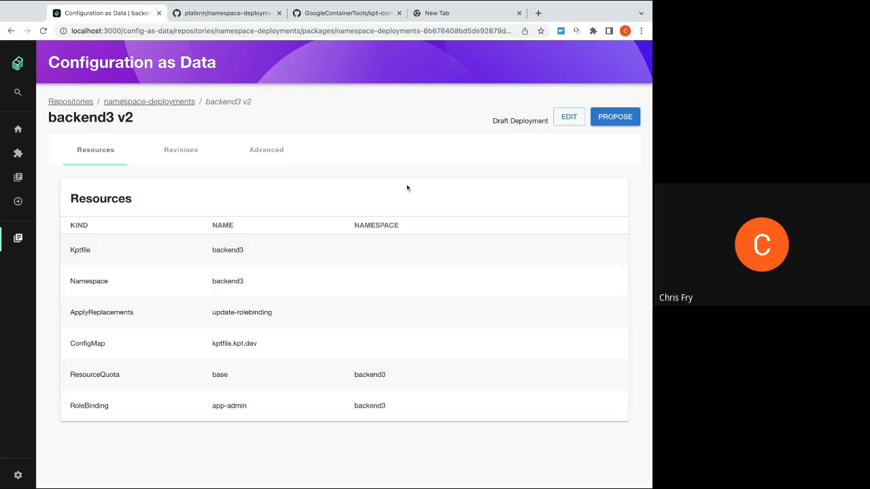
double_click(499, 121)
click(179, 158)
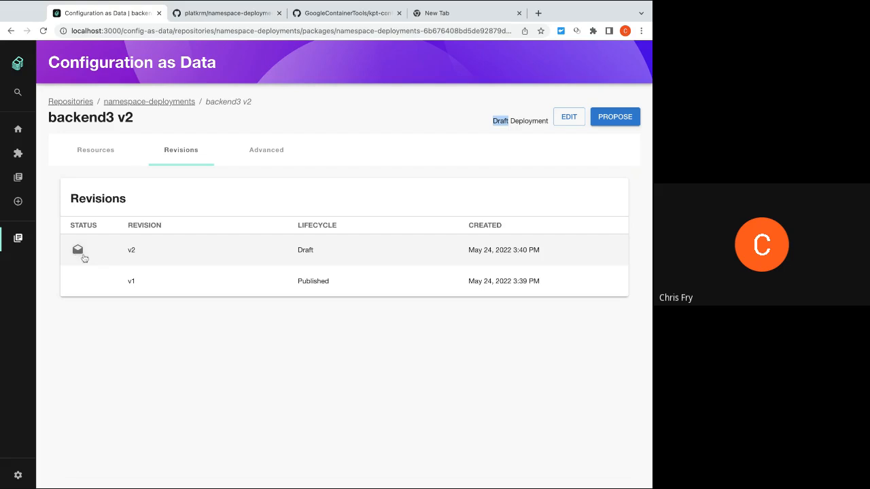
click(105, 156)
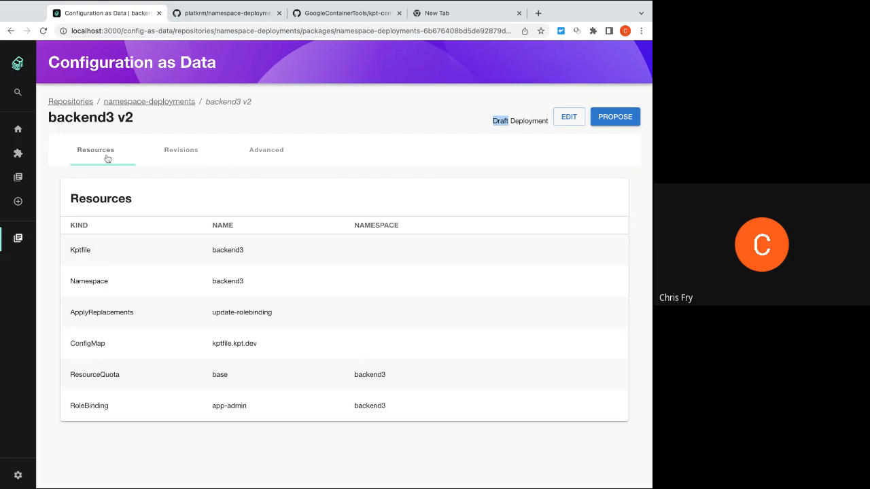
Edit the backend3 v2 draft and set Max CPU Requests to 20 in the base ResourceQuota's compute resources
click(565, 117)
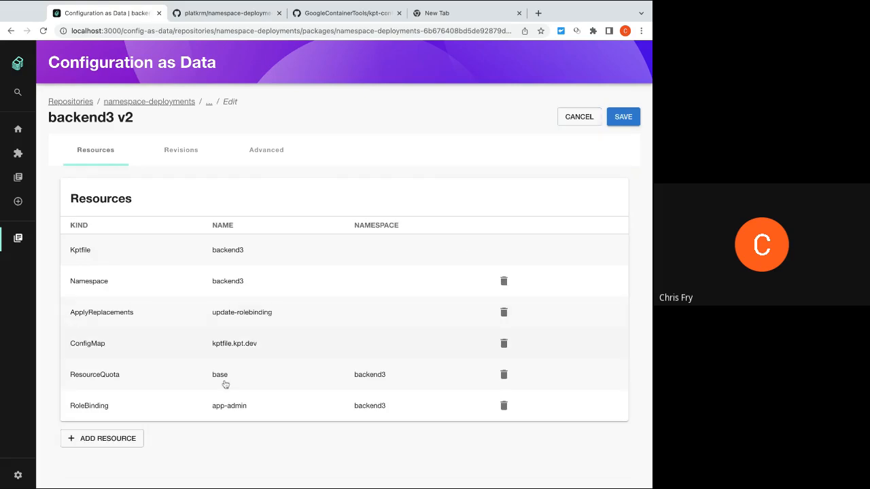
click(137, 377)
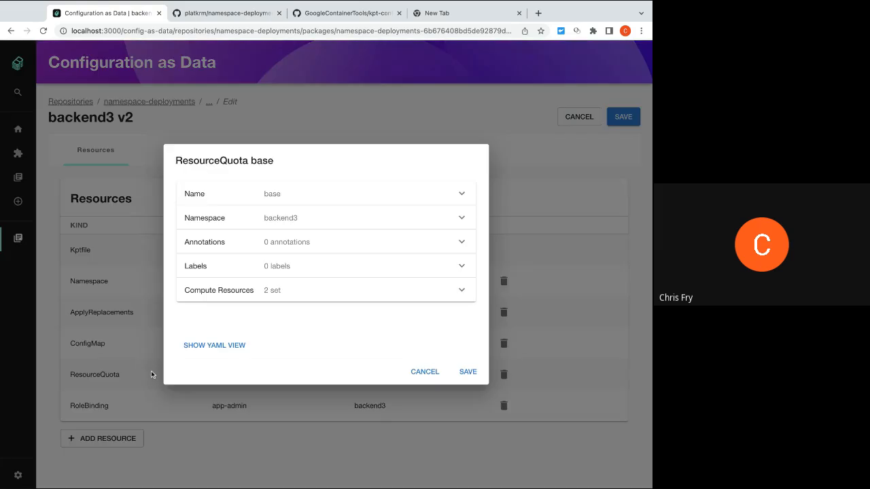
click(247, 297)
scroll(288, 319, down, 1)
click(233, 276)
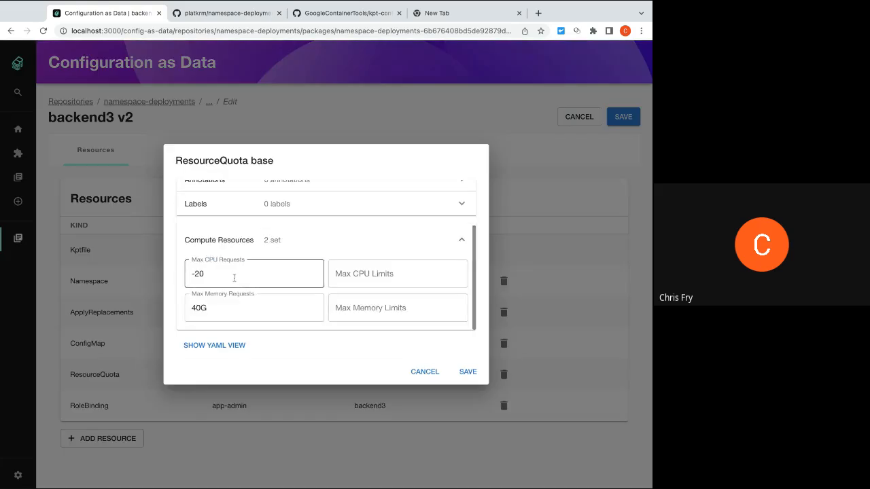
double_click(234, 277)
key(BackSpace)
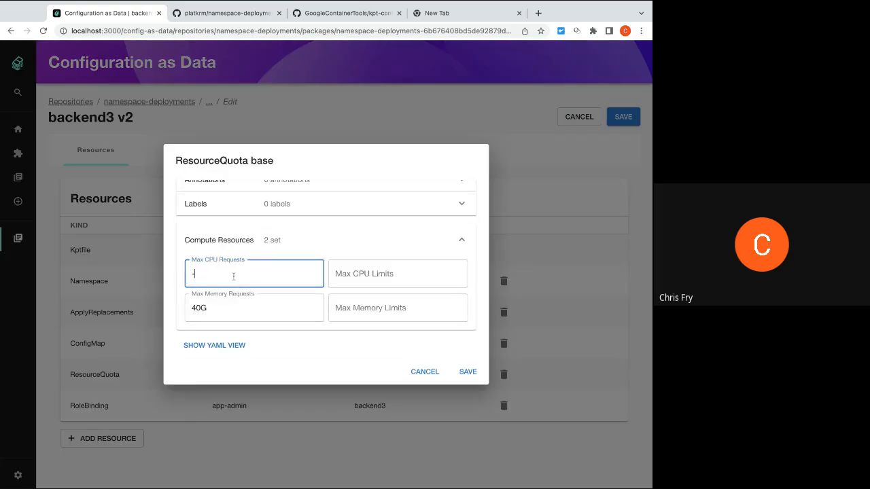
text(20)
key(Tab)
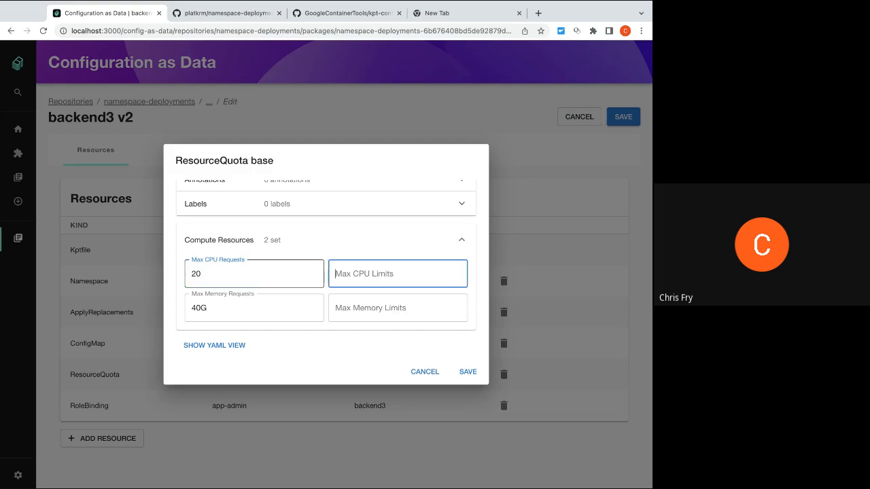
Set the ResourceQuota's Max Memory Requests to 20G and save both the resource and the backend3 v2 draft
key(Tab)
key(Left)
key(shift+Right)
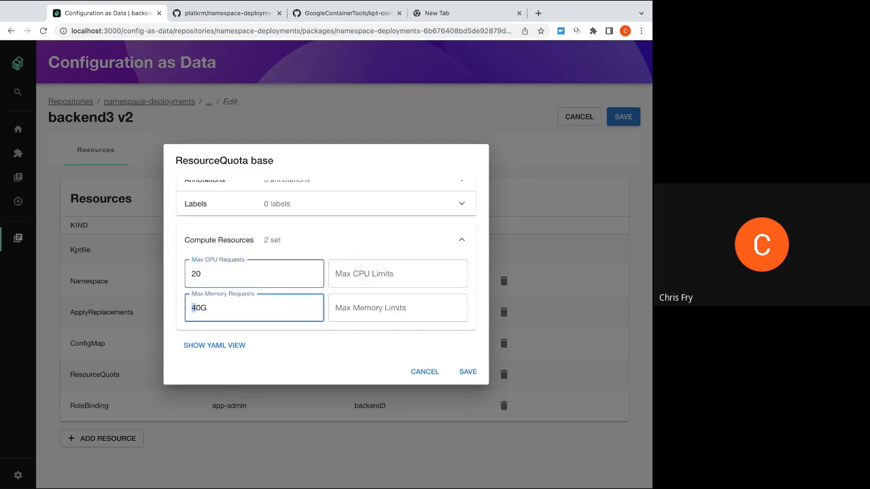
text(2)
key(Tab)
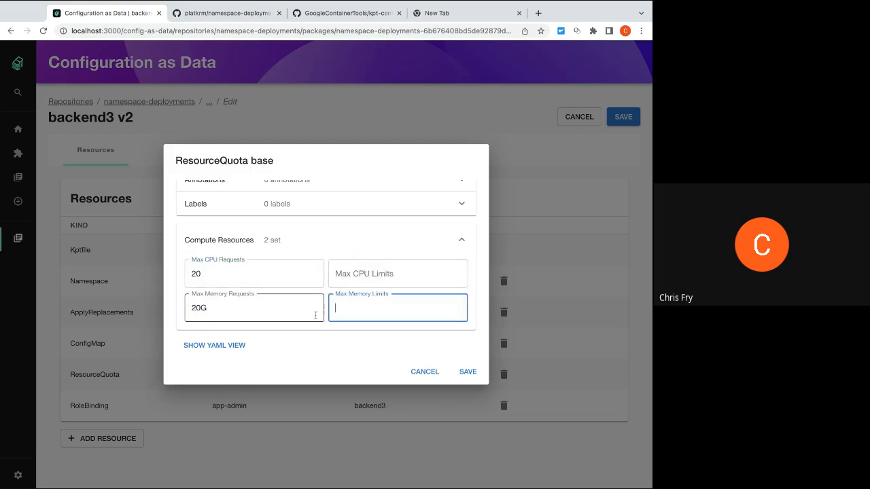
click(474, 374)
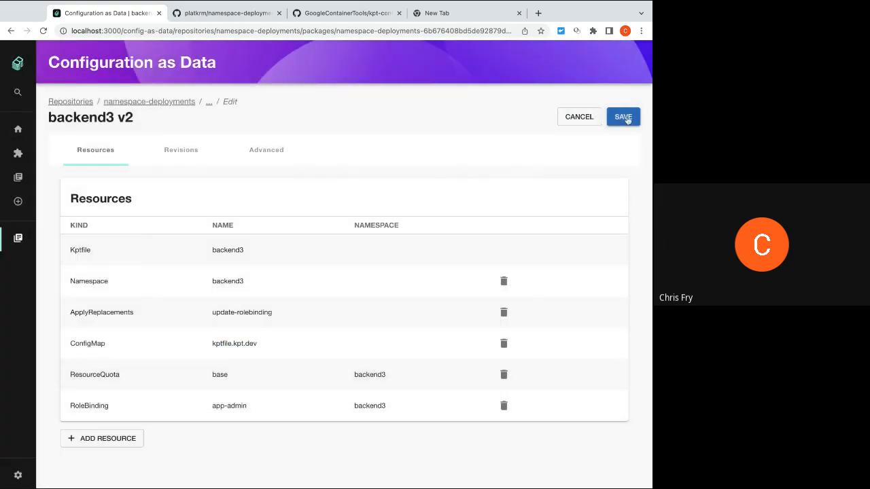
click(626, 118)
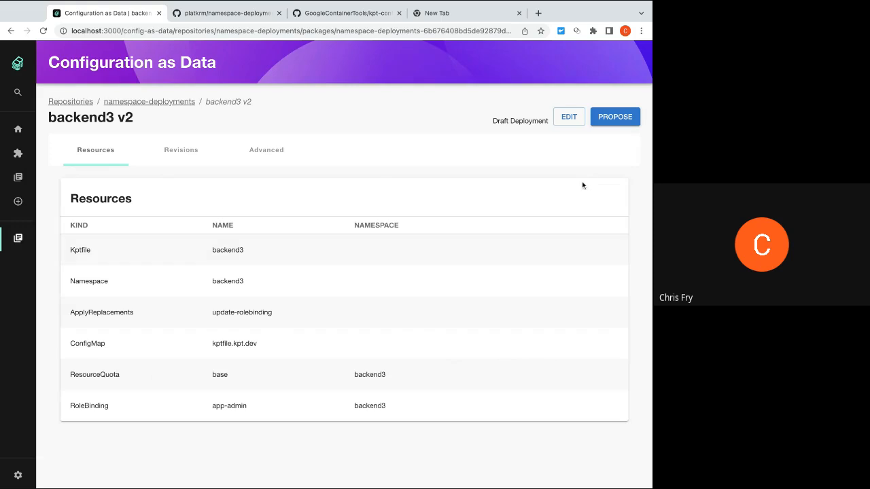
Review the saved resource limits of the base ResourceQuota and propose the backend3 v2 deployment
click(110, 384)
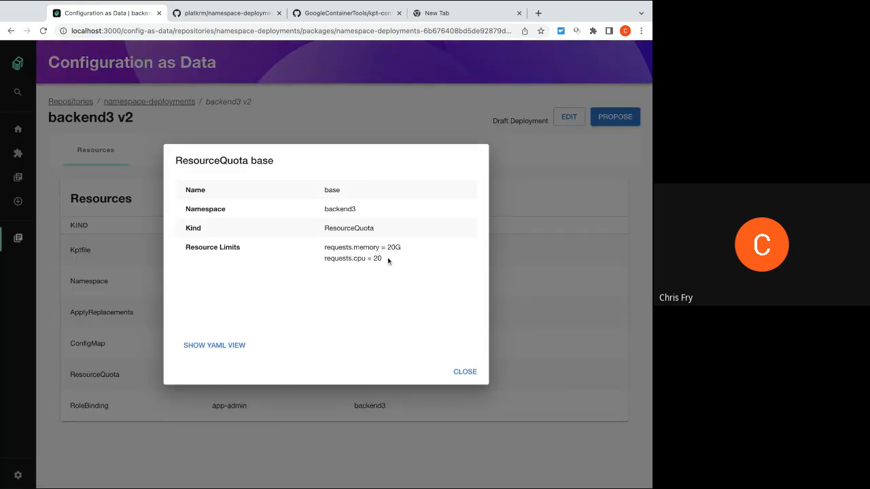
drag(363, 247, 400, 247)
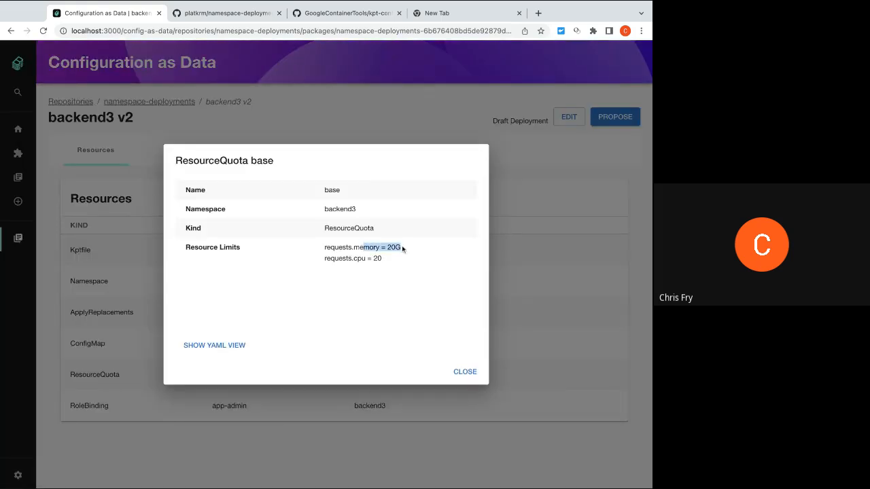
click(457, 373)
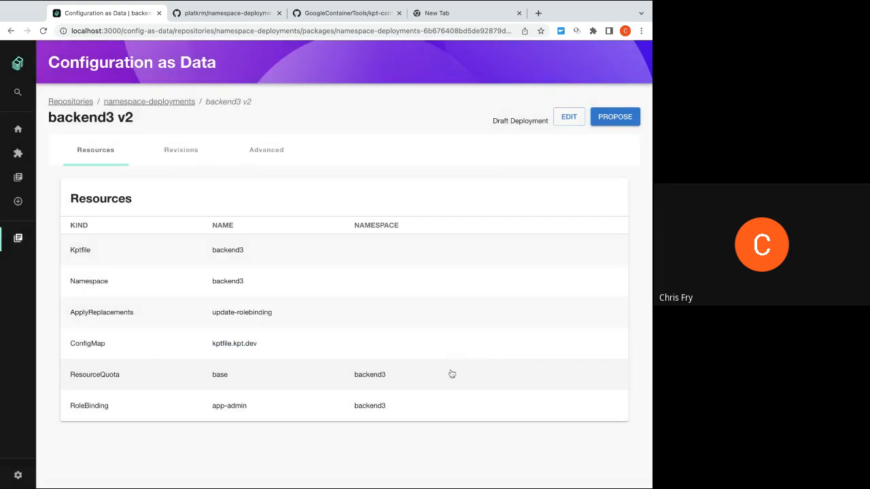
click(632, 121)
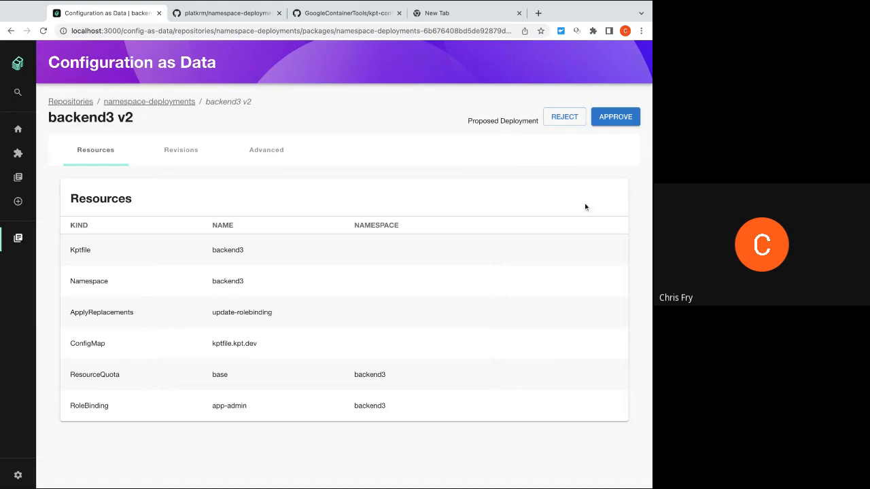
From the namespace-deployments list, view the proposed backend3 revision and inspect the invalid field named in the published v1's sync error
click(146, 103)
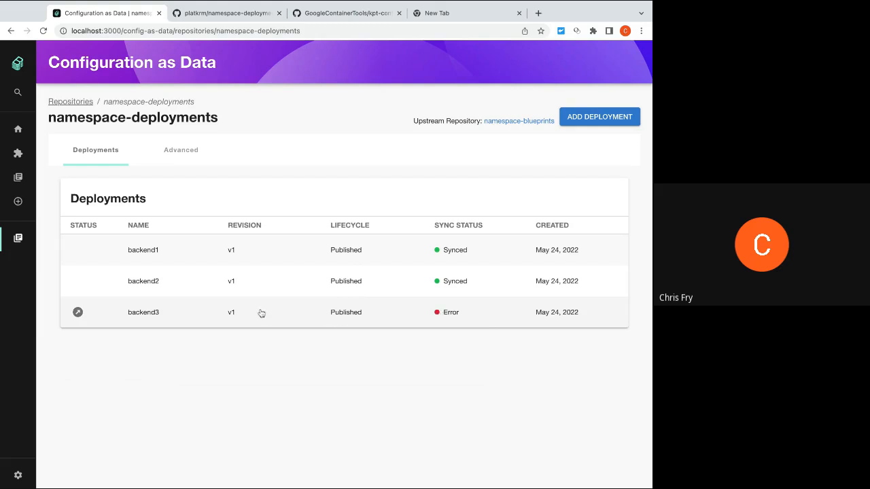
click(78, 314)
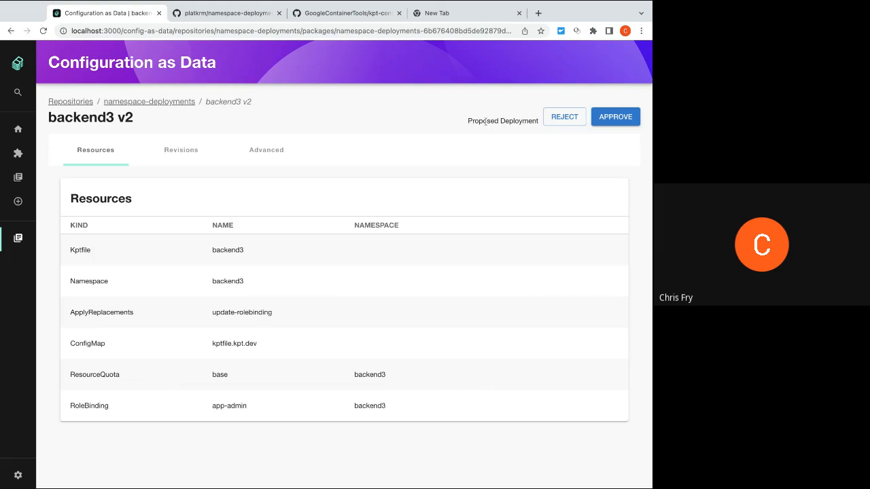
click(11, 31)
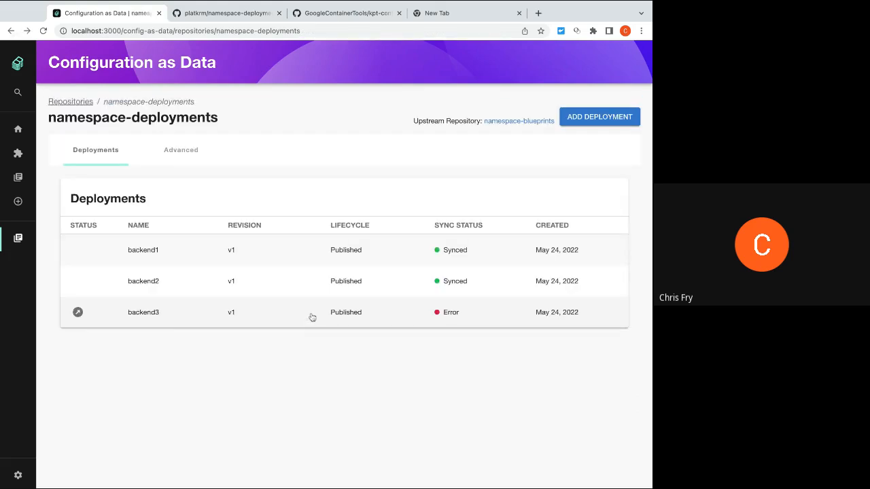
click(309, 317)
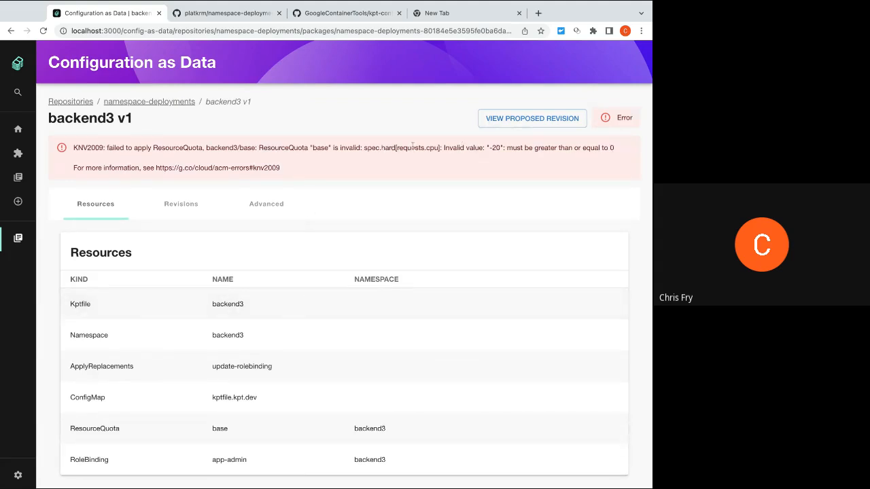
drag(396, 147, 439, 147)
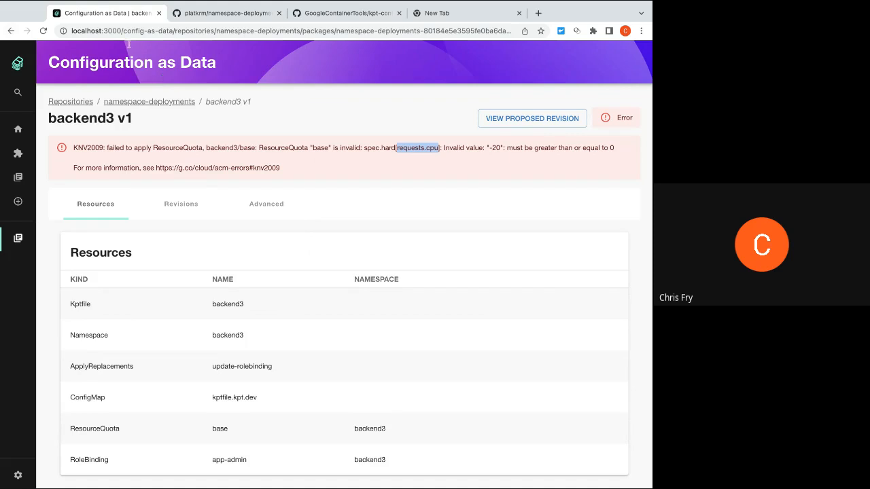
click(10, 31)
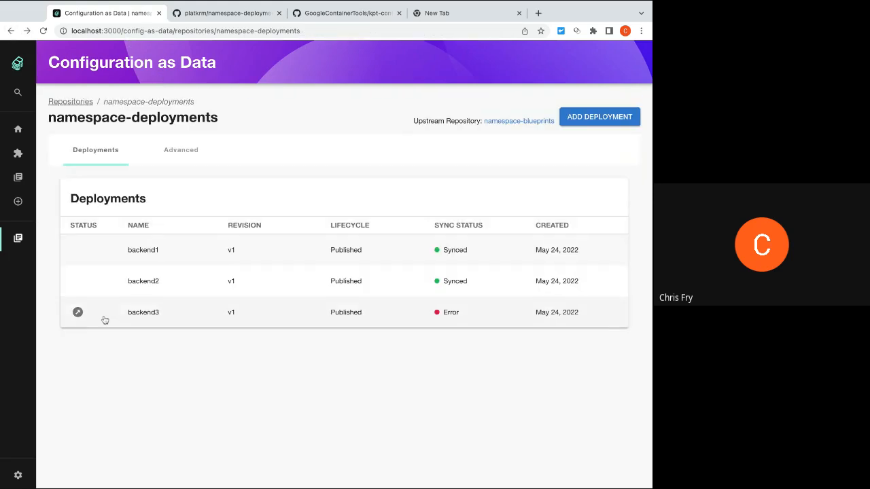
Review the CPU and memory limits in the proposed backend3 v2 revision and approve it
click(176, 312)
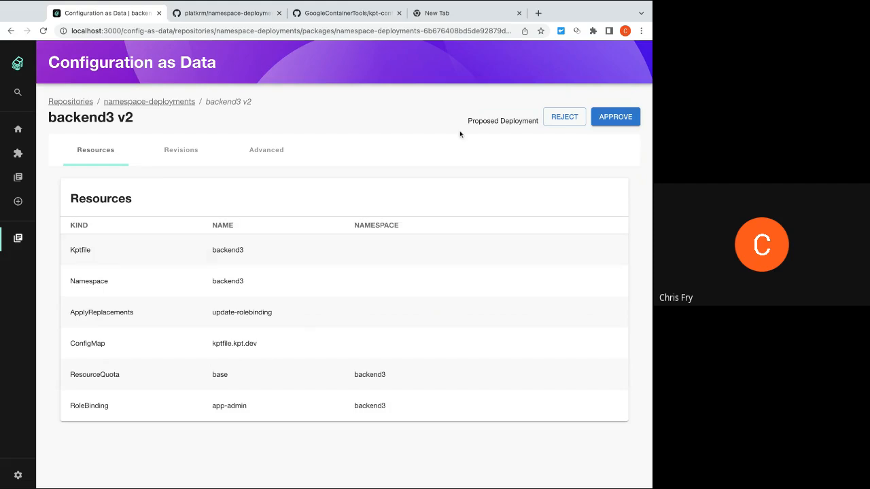
double_click(483, 121)
click(124, 384)
click(123, 383)
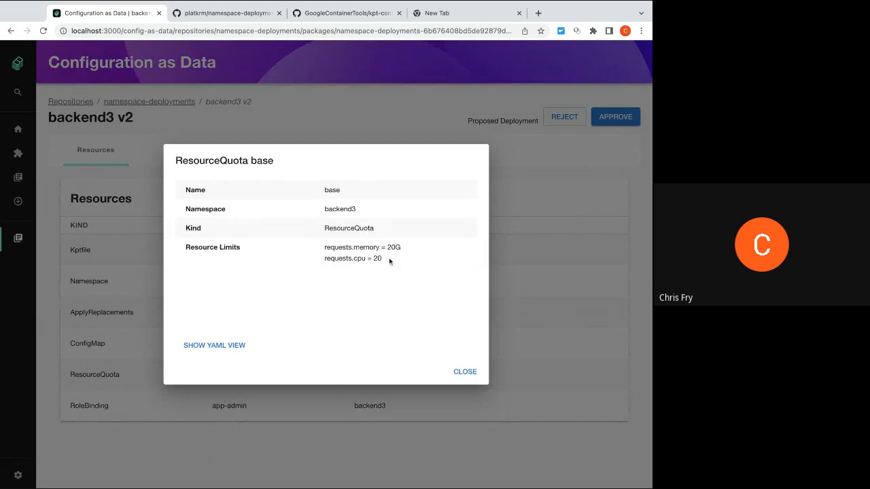
drag(389, 261, 339, 259)
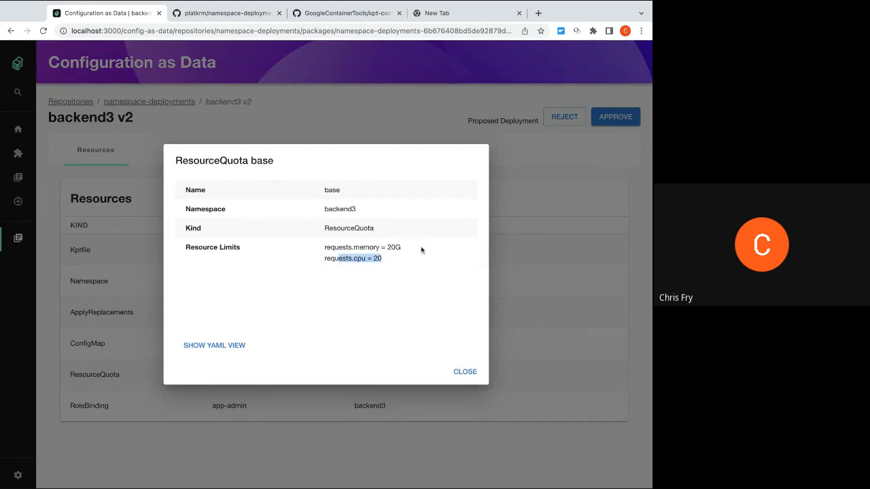
drag(421, 250, 370, 249)
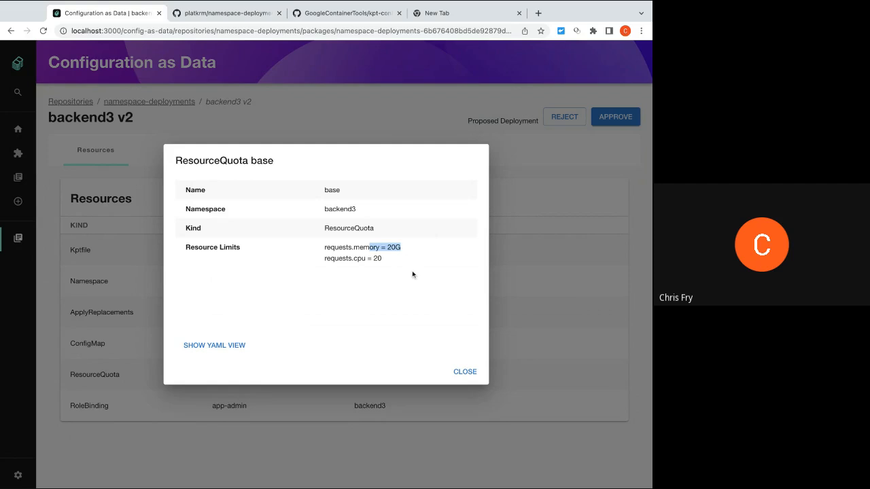
click(449, 371)
click(625, 114)
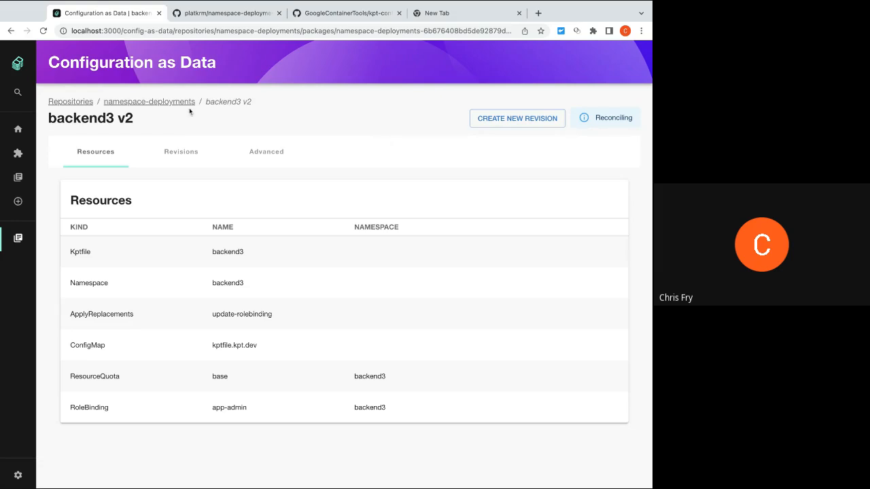
Check the approved backend3 deployment's version and its list of revisions
double_click(127, 118)
click(190, 155)
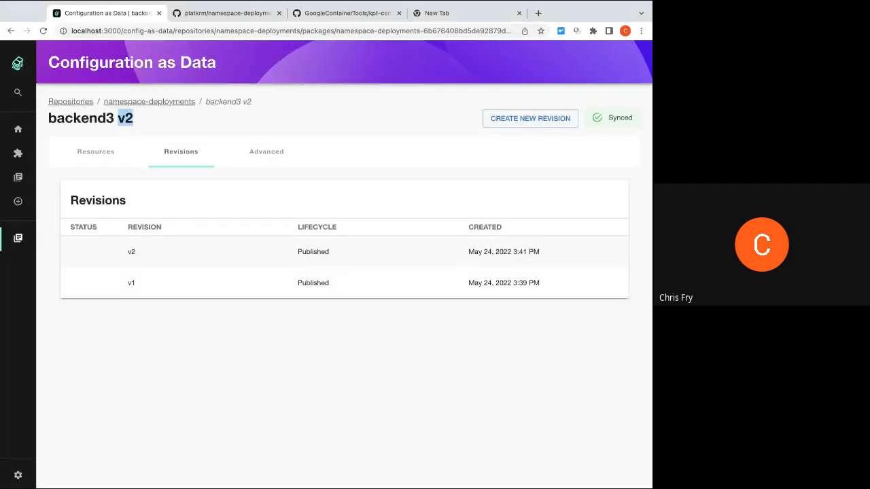
Examine the published base ResourceQuota's resource limits and check backend3's revision and sync status in the namespace-deployments list
click(114, 150)
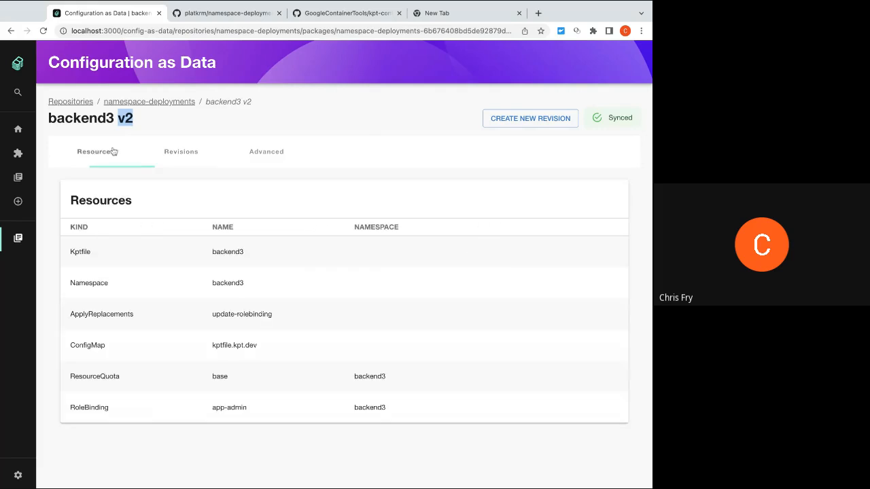
click(187, 381)
click(189, 380)
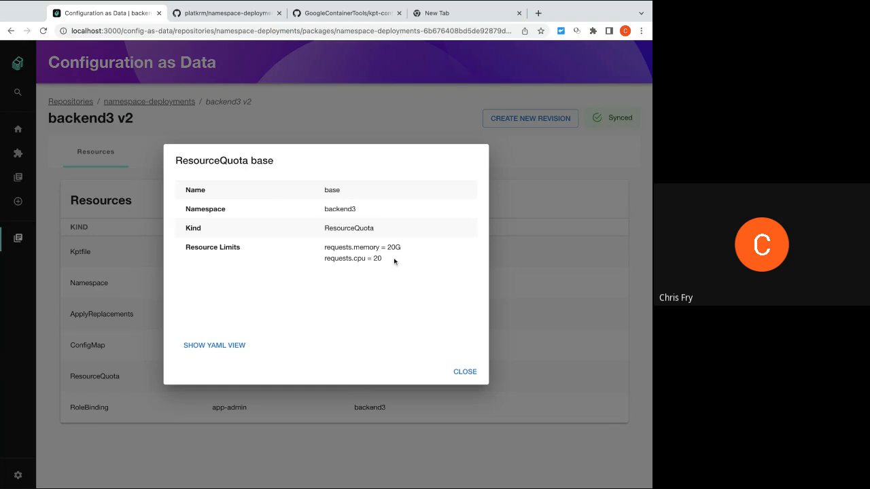
click(457, 374)
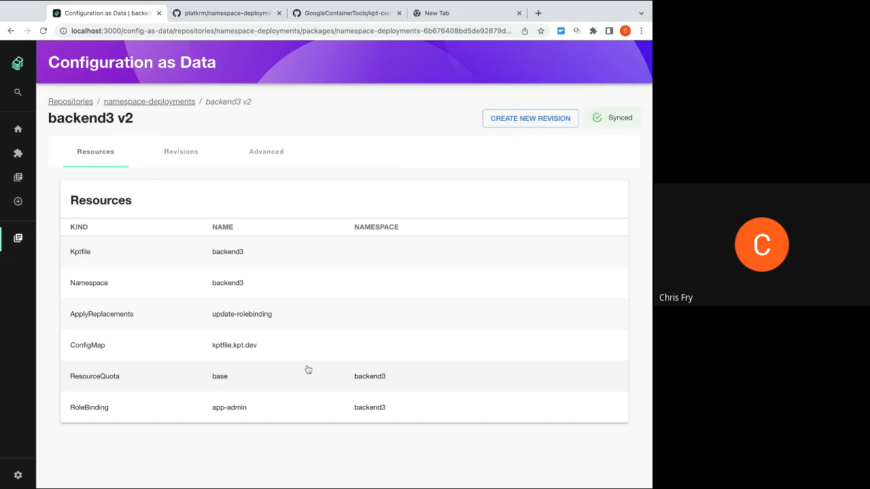
click(170, 104)
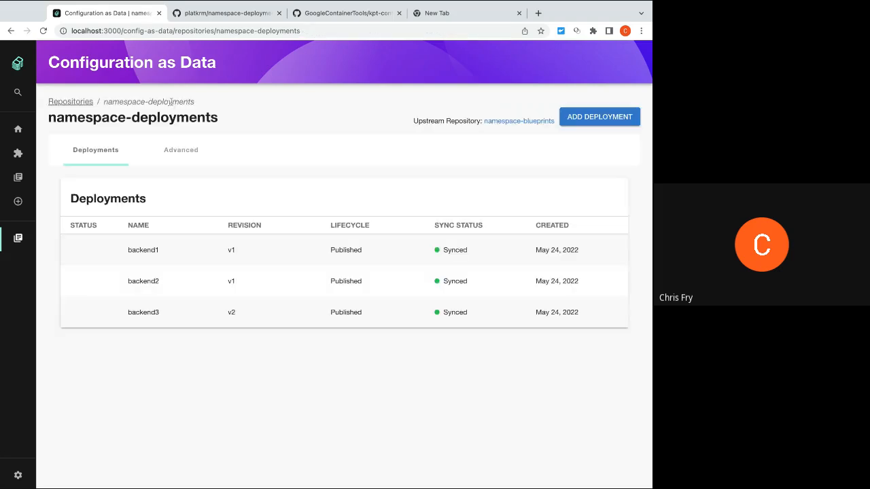